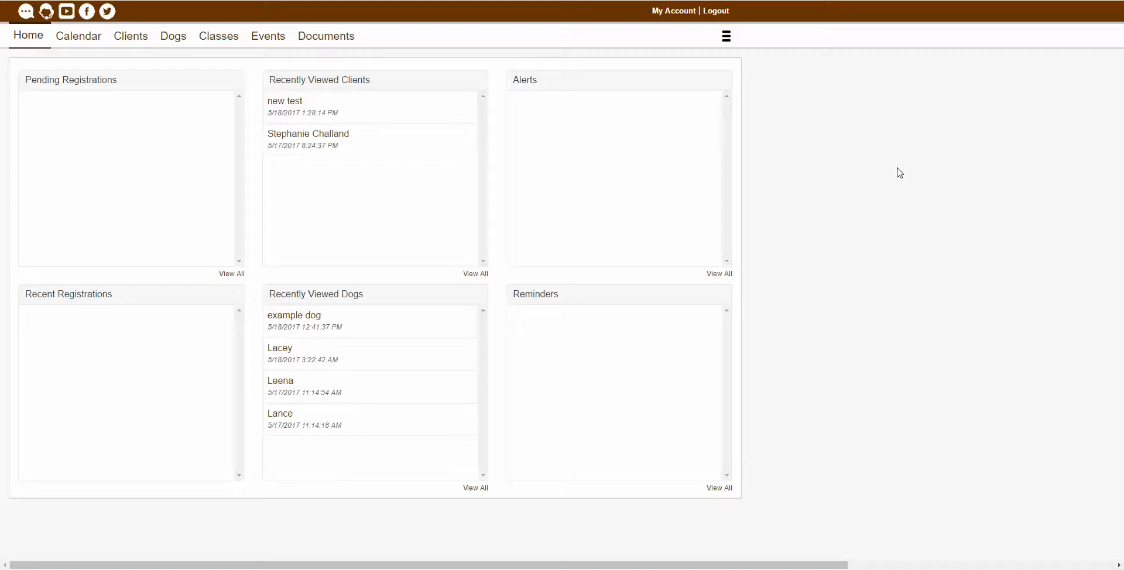
Open the calendar
click(734, 43)
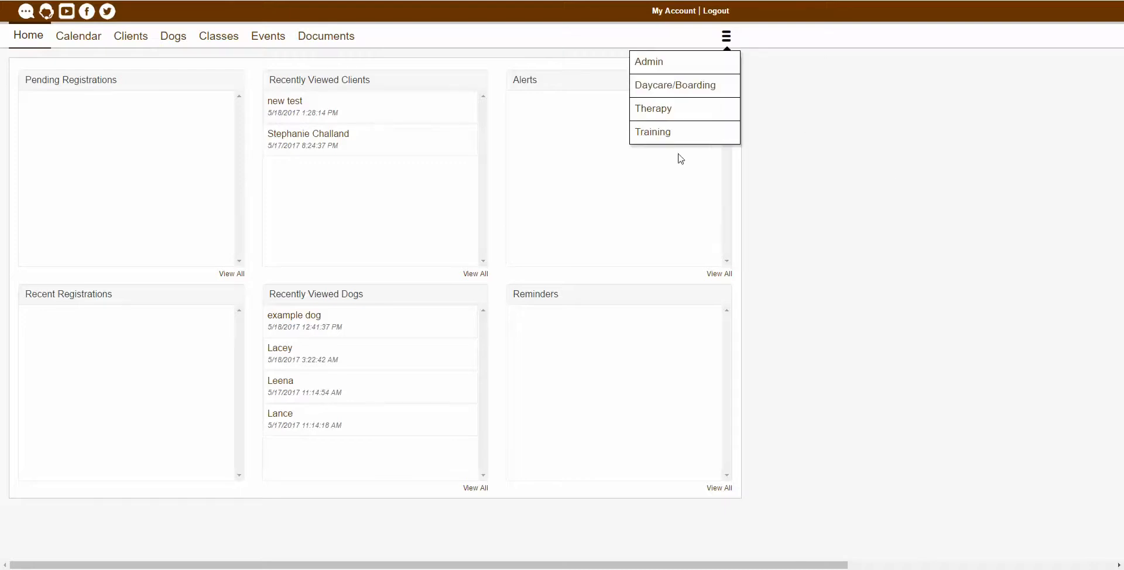
click(915, 143)
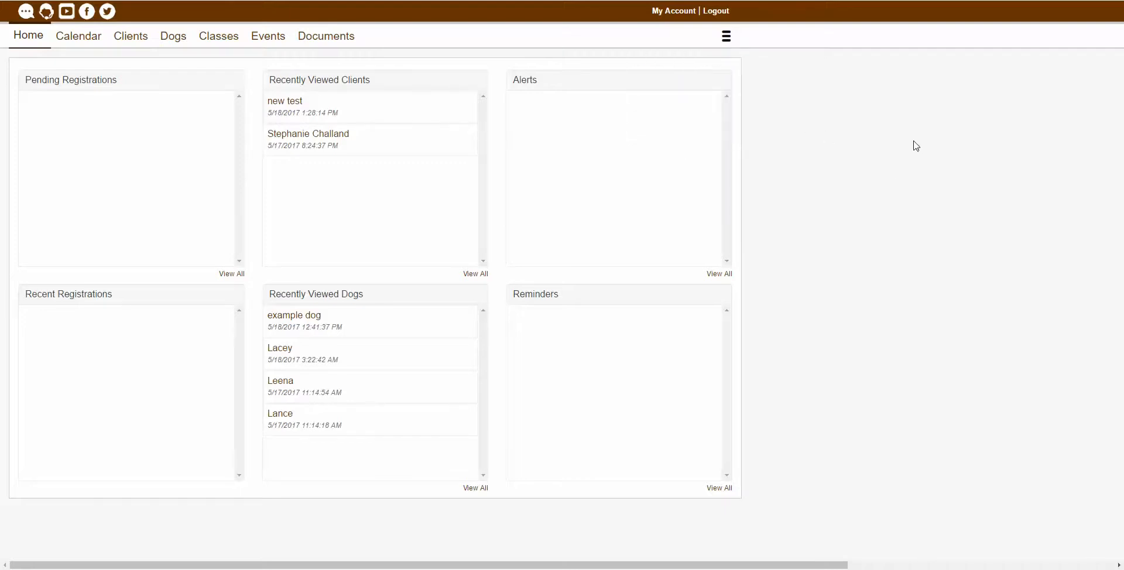
click(77, 48)
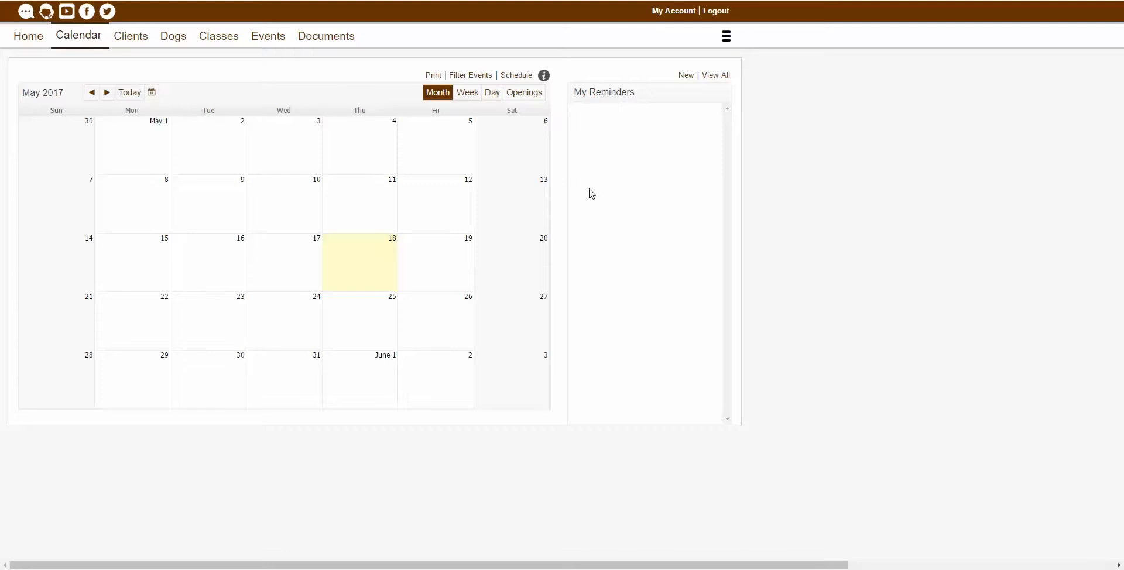
click(448, 203)
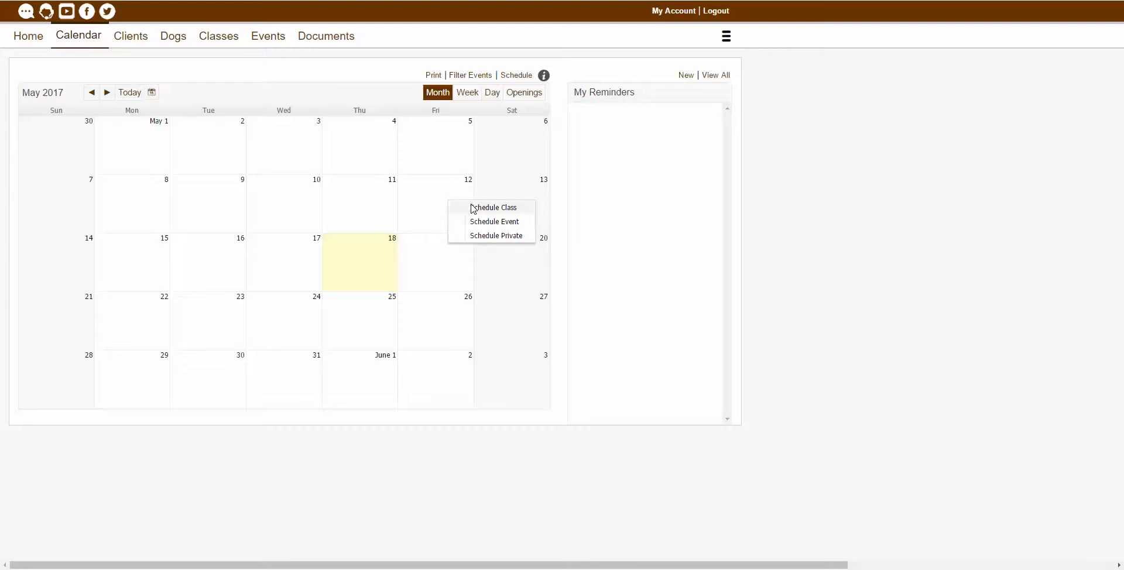
click(502, 237)
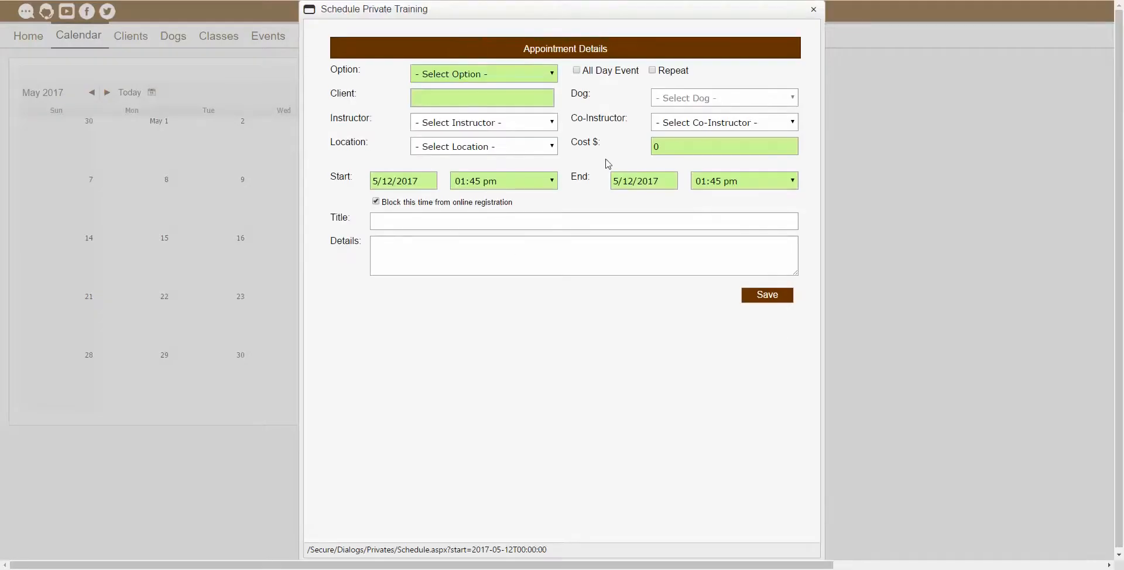
click(814, 10)
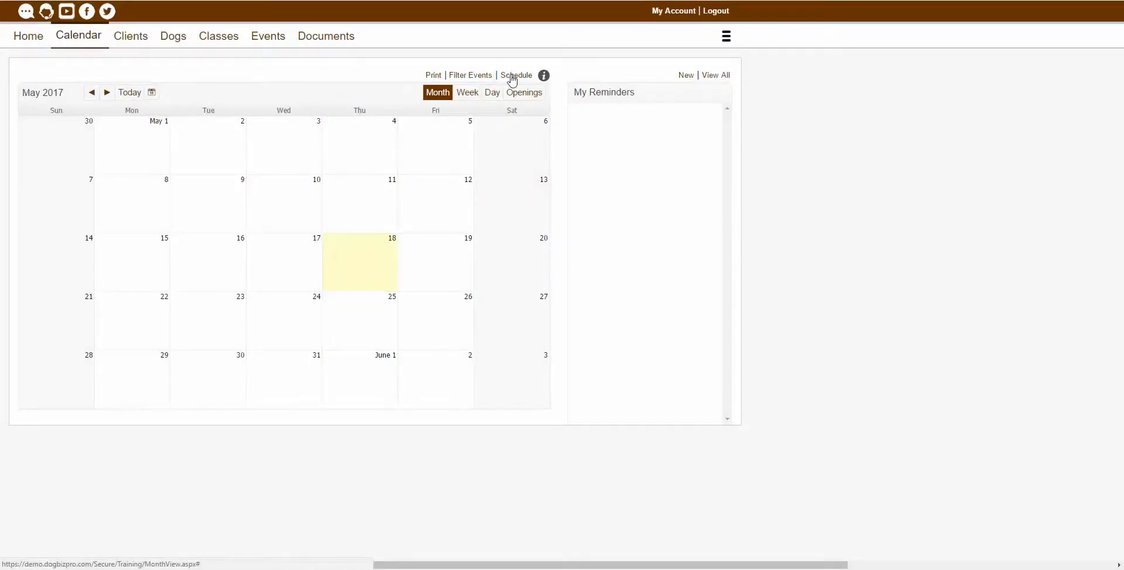
Start scheduling a new private training appointment from the calendar and choose the Sign-up A option
click(513, 78)
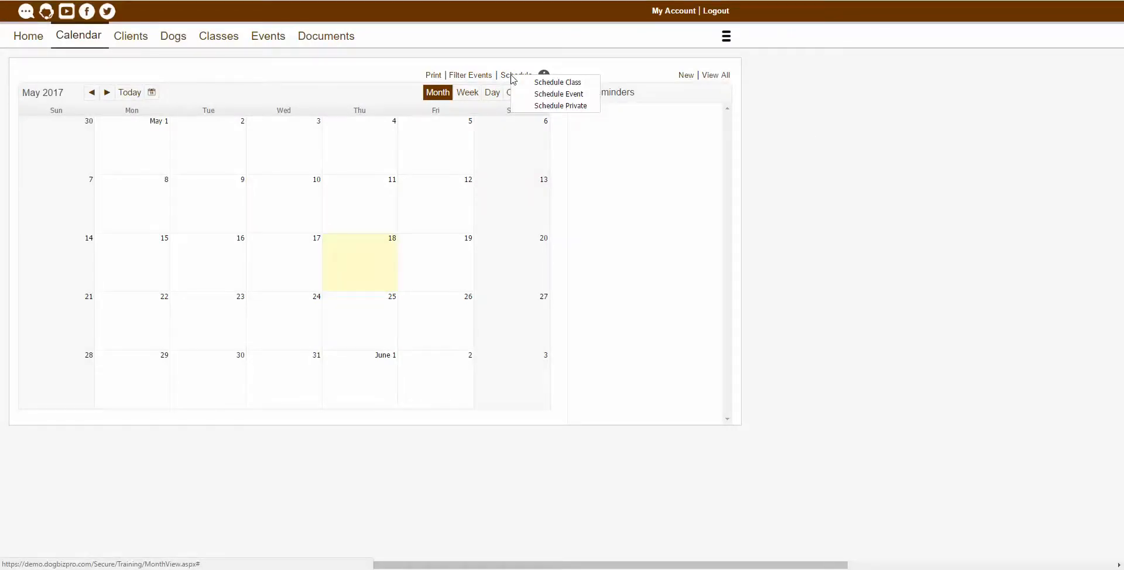
click(569, 107)
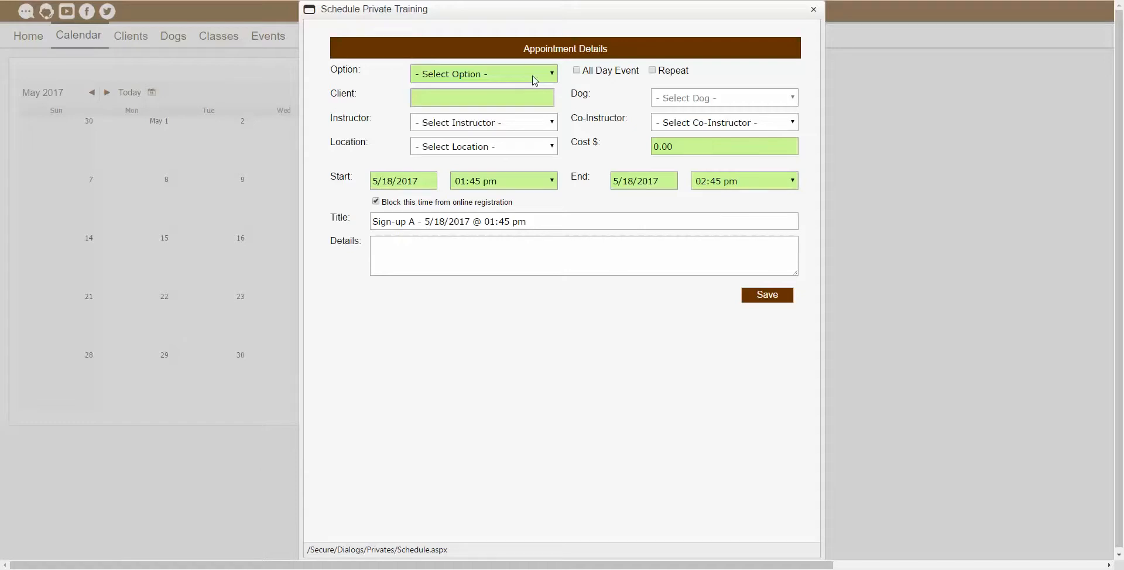
click(533, 76)
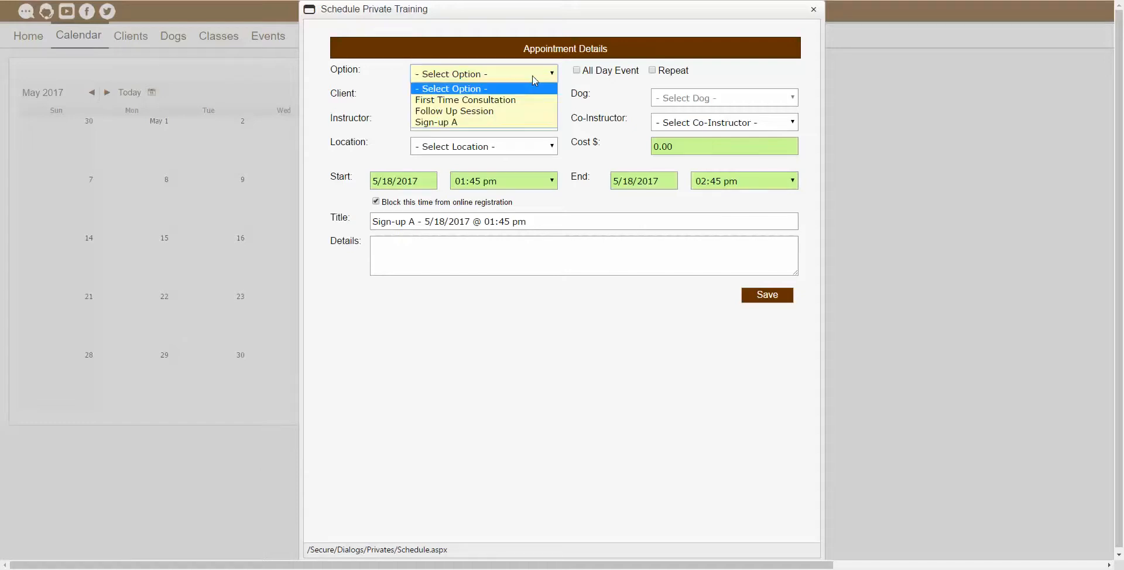
click(483, 123)
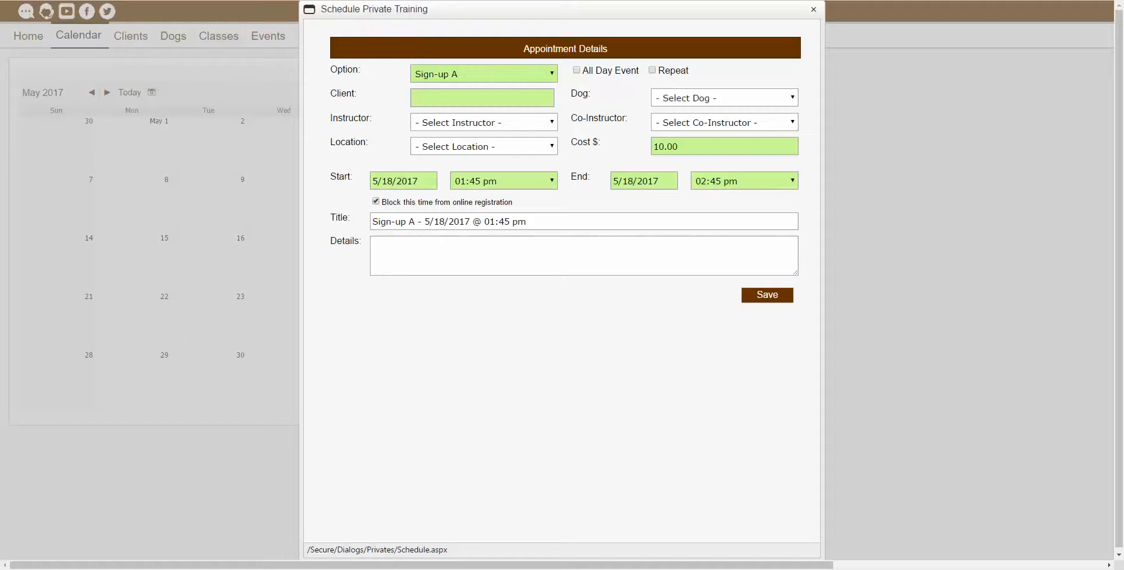
Look up the client with "new", assign the matching test client, and select "example dog" as the dog
click(454, 103)
text(new)
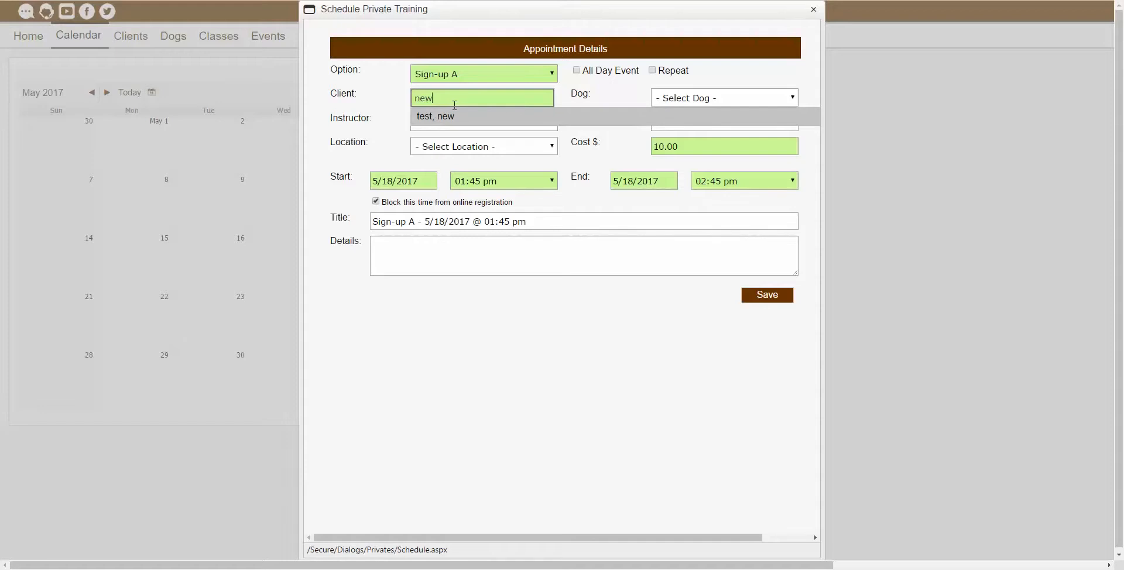
click(451, 120)
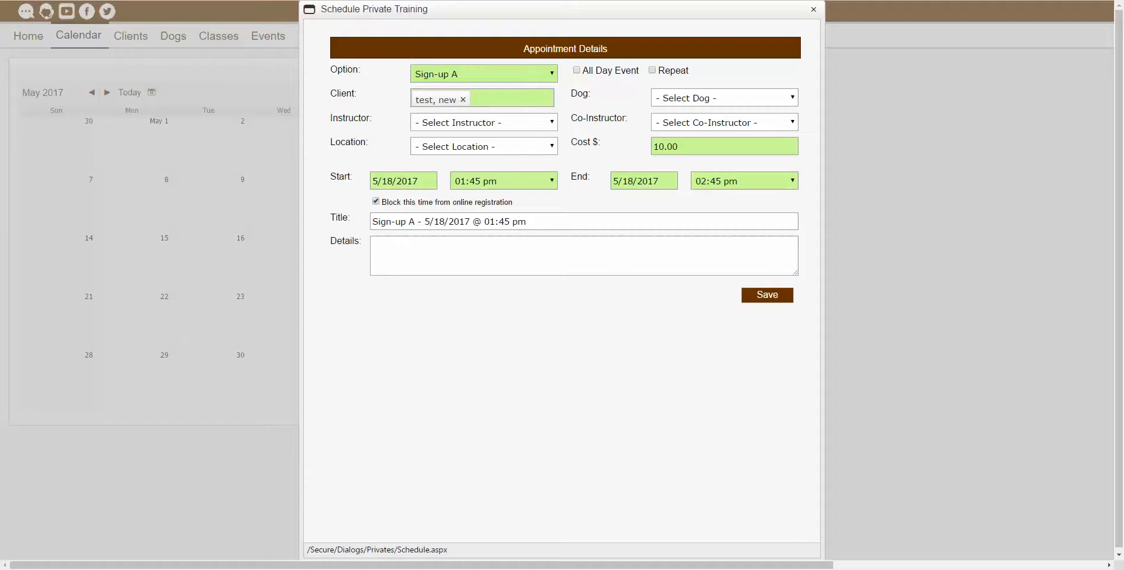
click(713, 105)
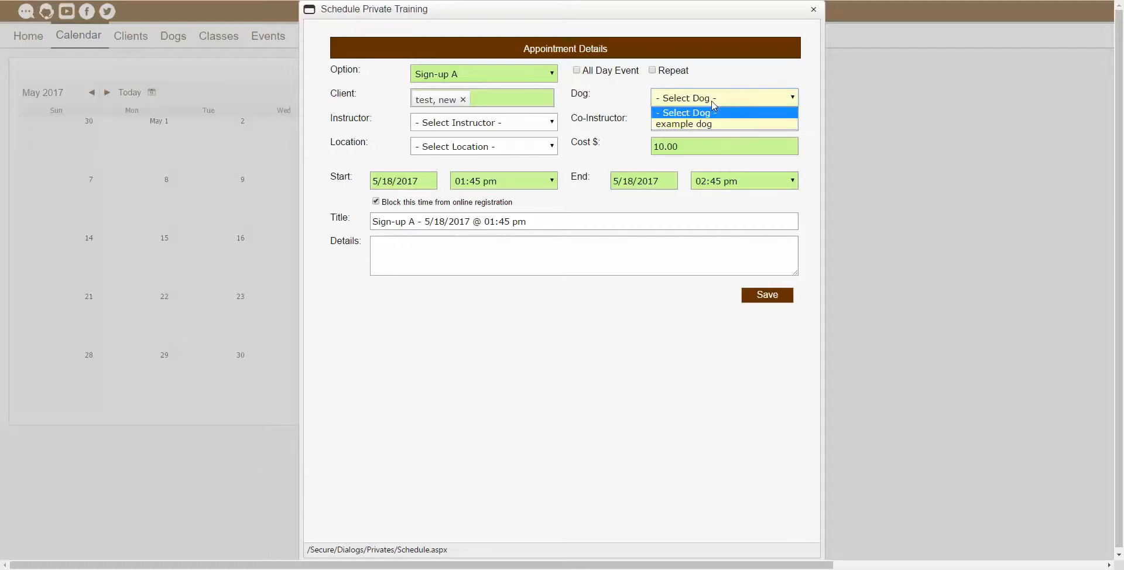
click(712, 123)
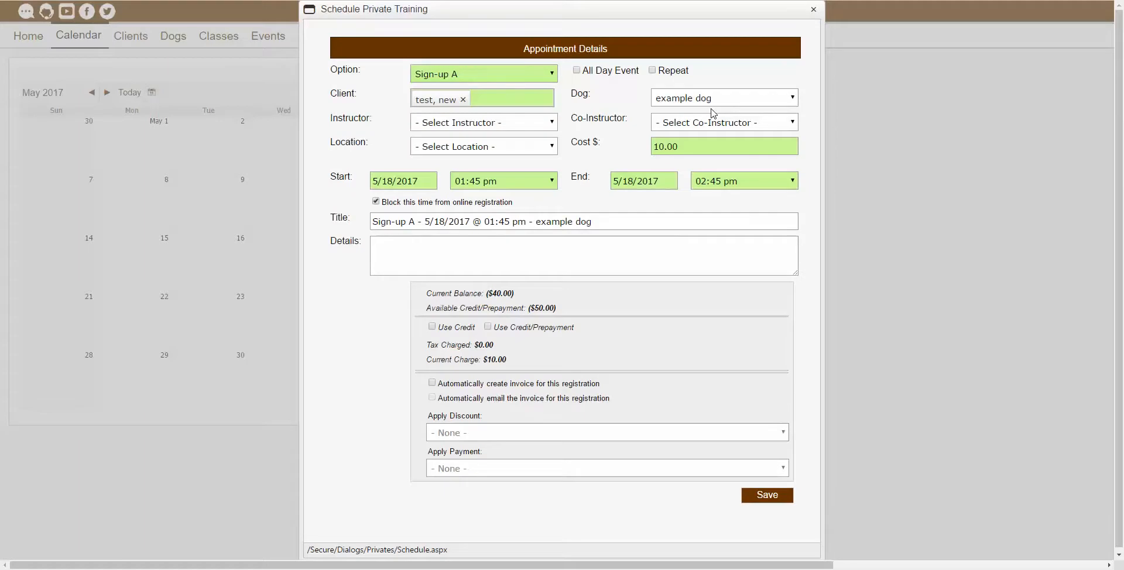
click(716, 106)
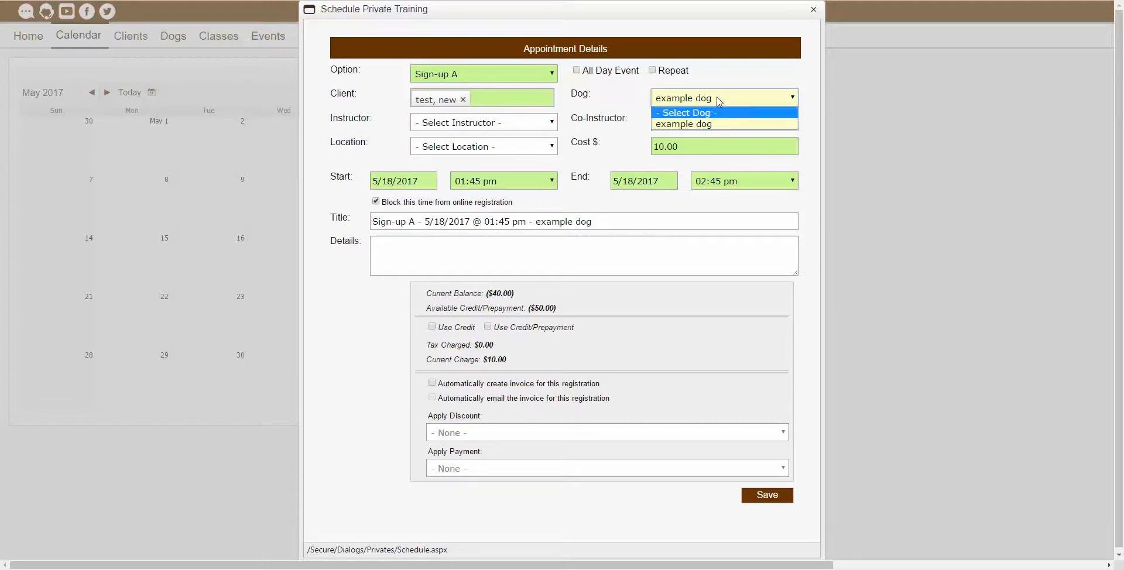
click(718, 93)
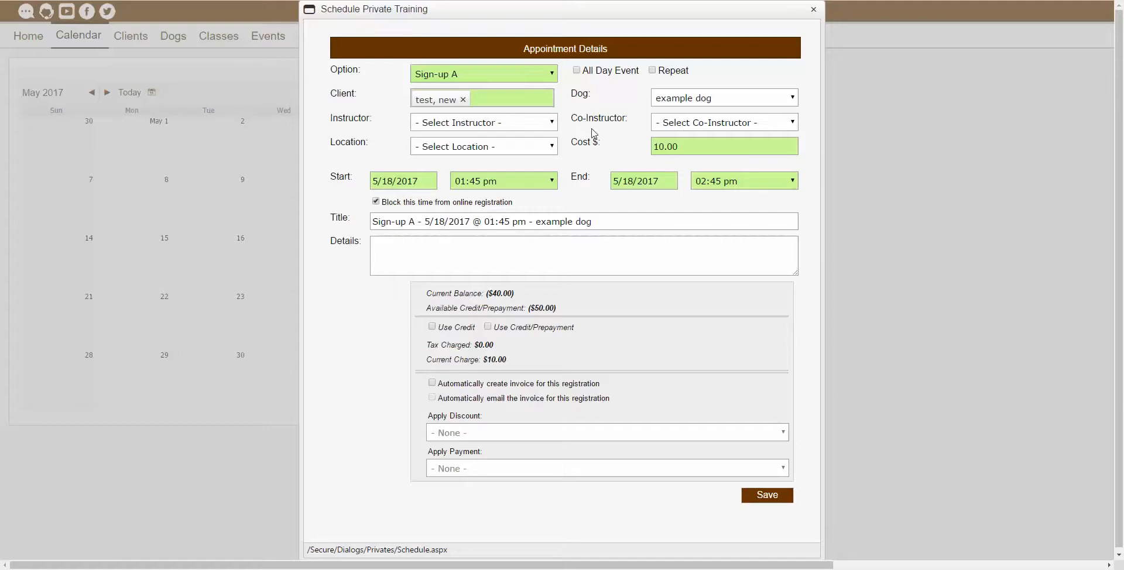
Assign the first listed instructor to the appointment and set its location to Training Room A
click(531, 132)
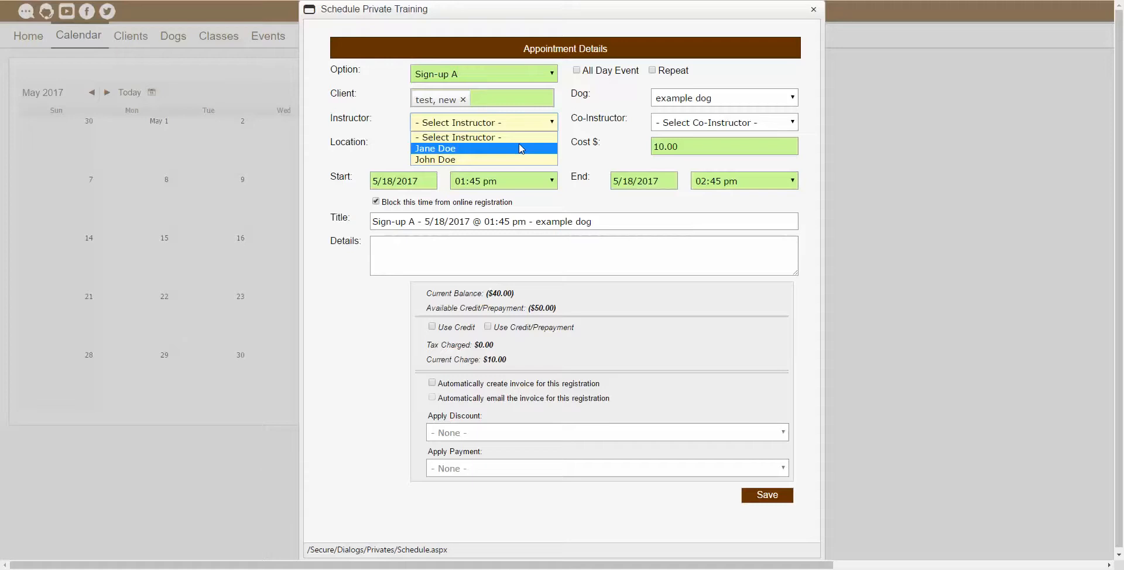
click(521, 148)
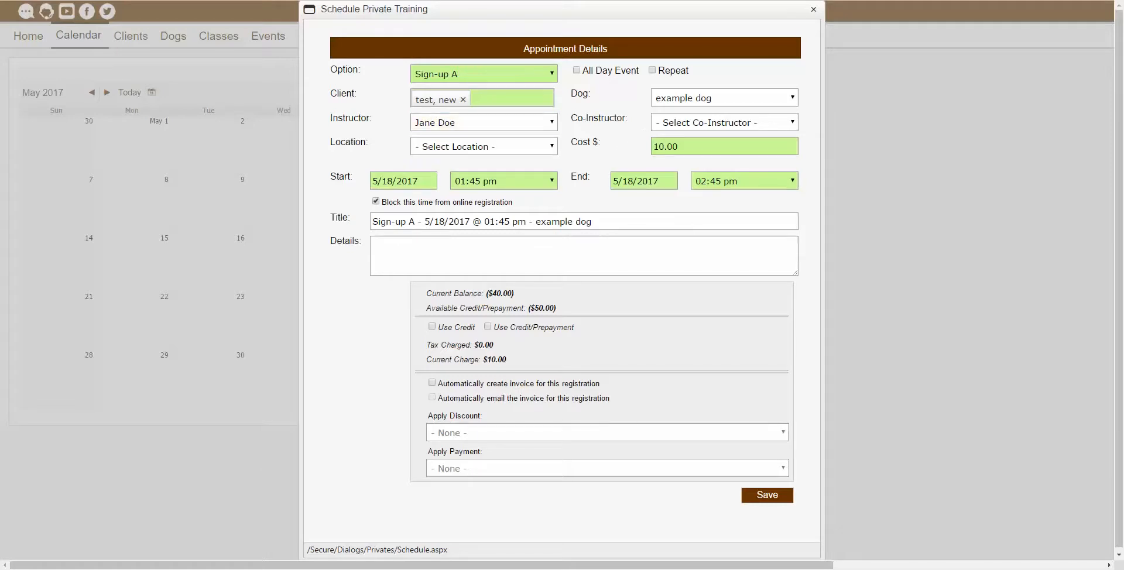
click(500, 154)
click(494, 173)
Set the cost of the private appointment to 15.00
click(664, 146)
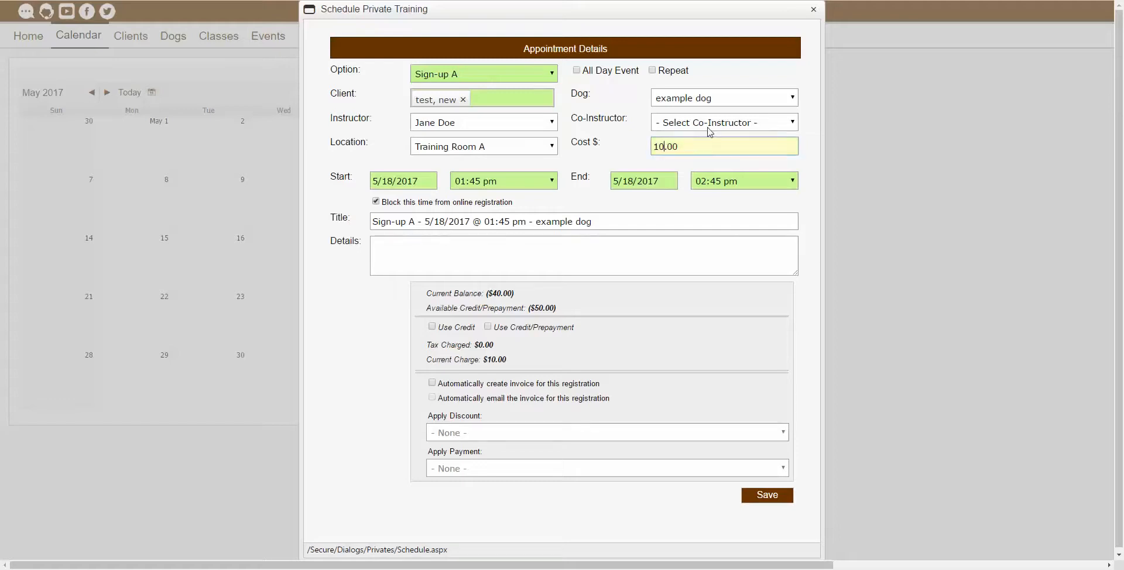
key(BackSpace)
text(5)
click(622, 162)
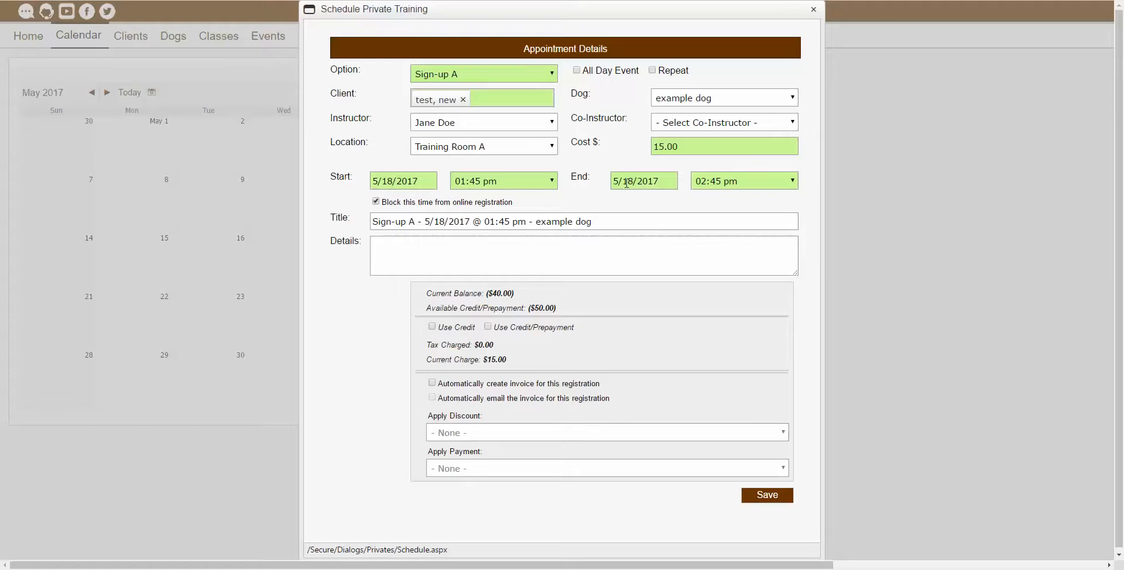
Look through the date and time choices for the appointment's start and end
click(406, 183)
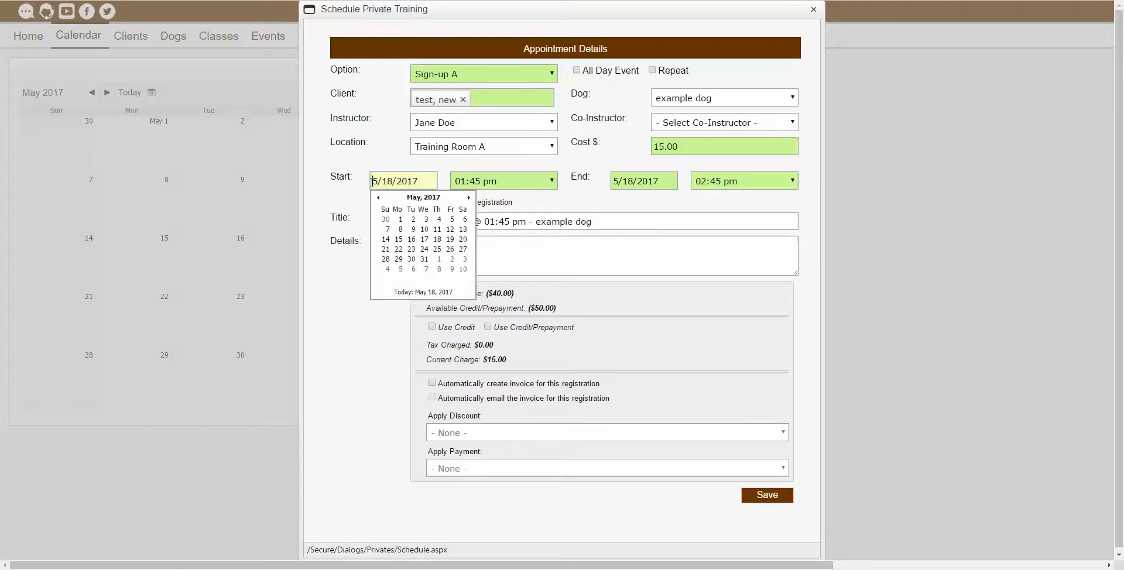
click(649, 183)
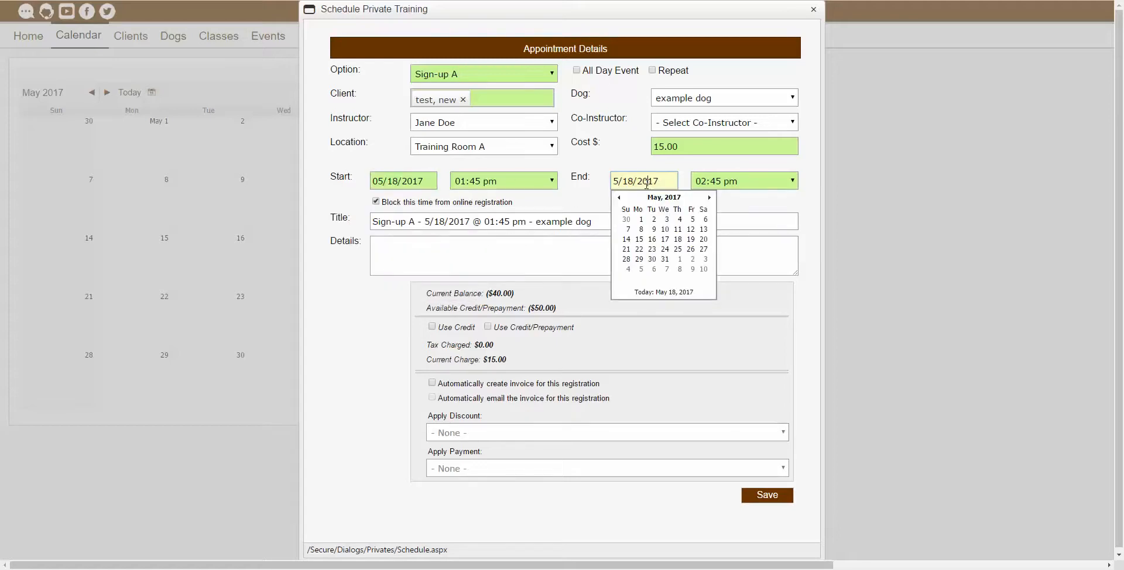
click(497, 182)
click(730, 184)
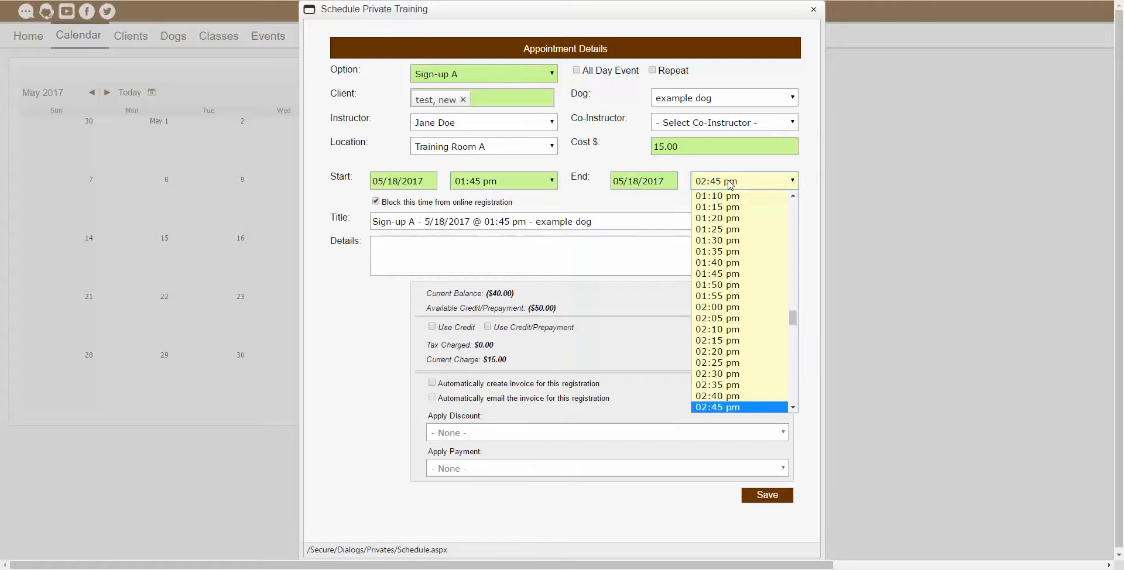
click(891, 172)
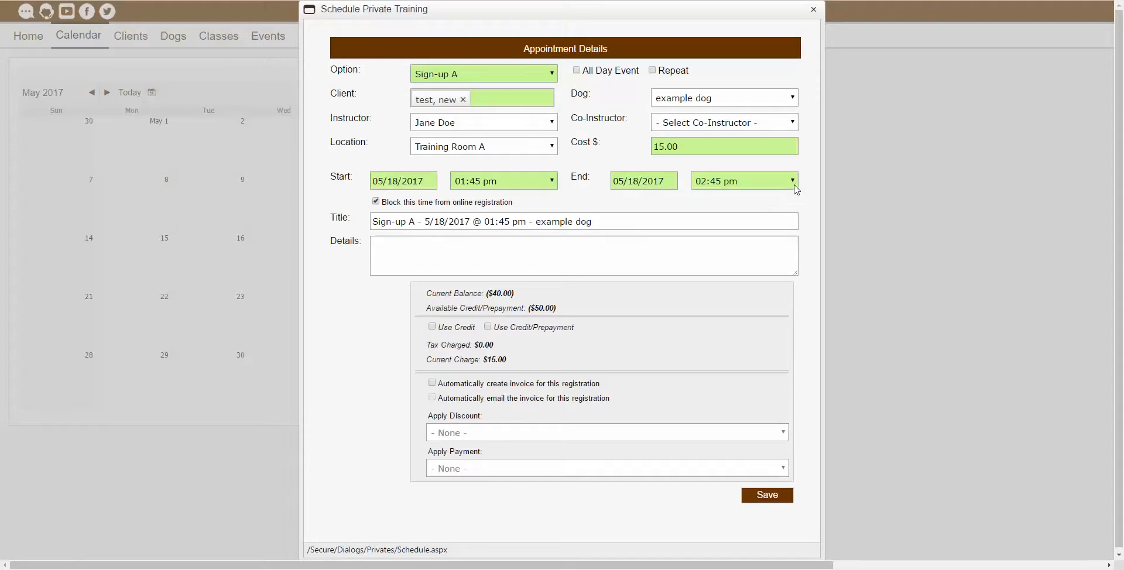
click(747, 186)
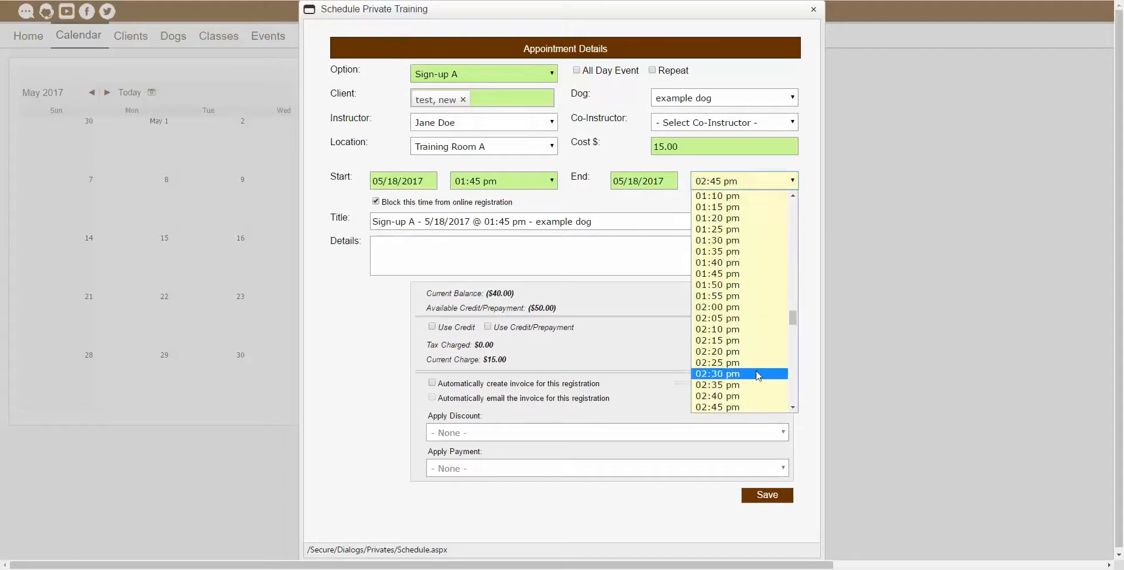
click(1120, 352)
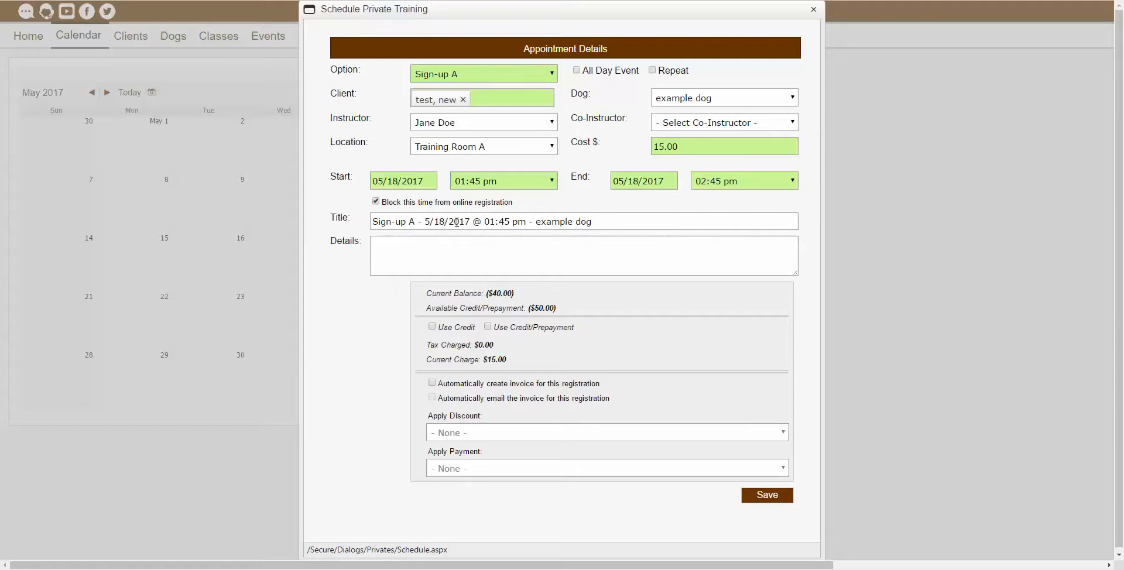
Insert "-Test" after "Sign-up A" in the appointment title and enter "test extra info" as the details
click(415, 222)
text(-Test)
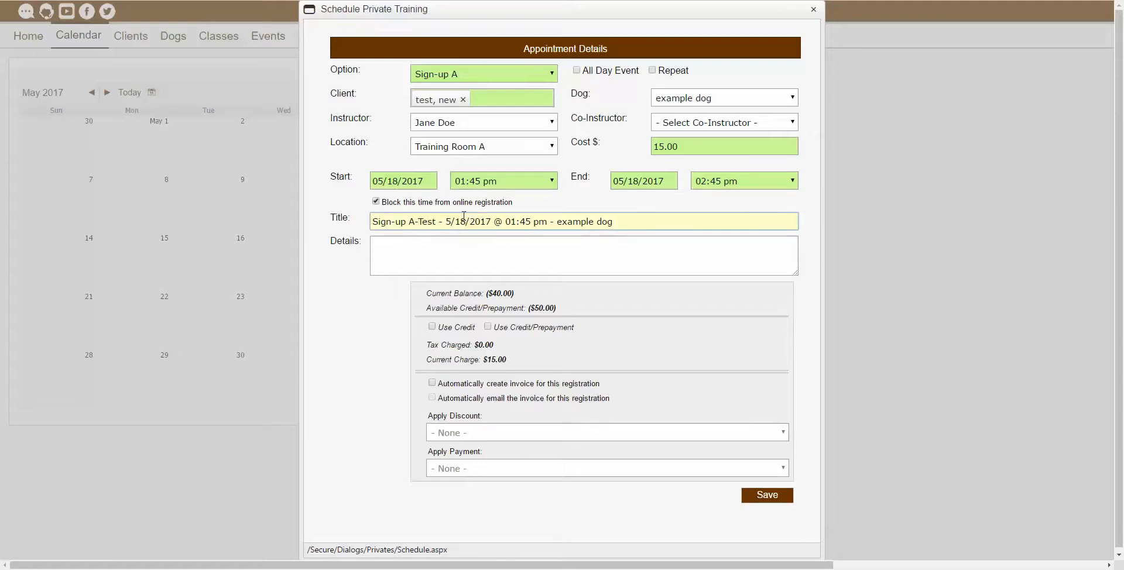
click(486, 256)
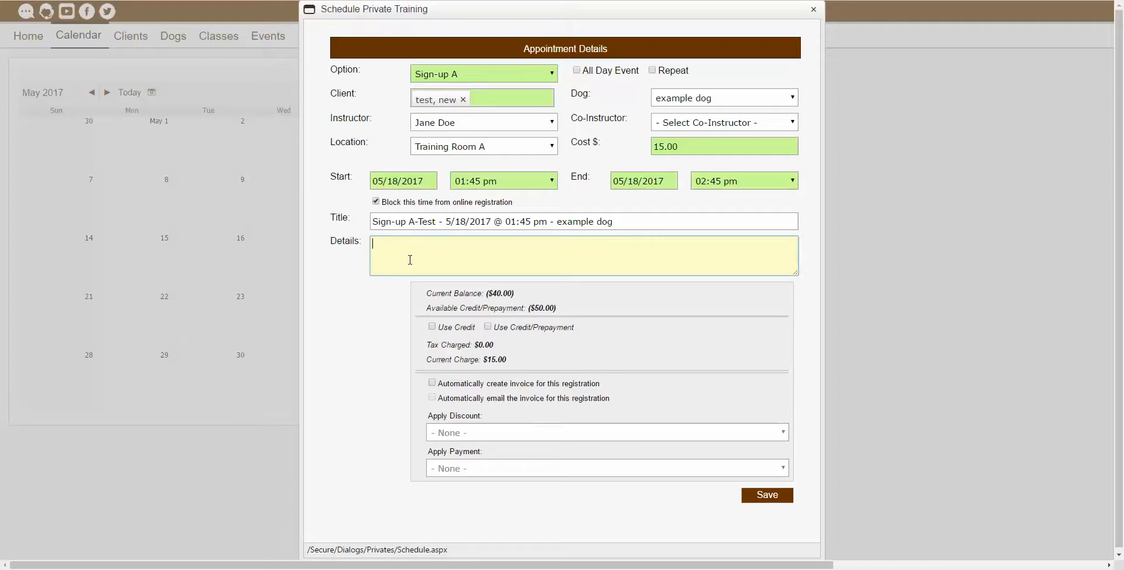
text(test extra info)
click(322, 356)
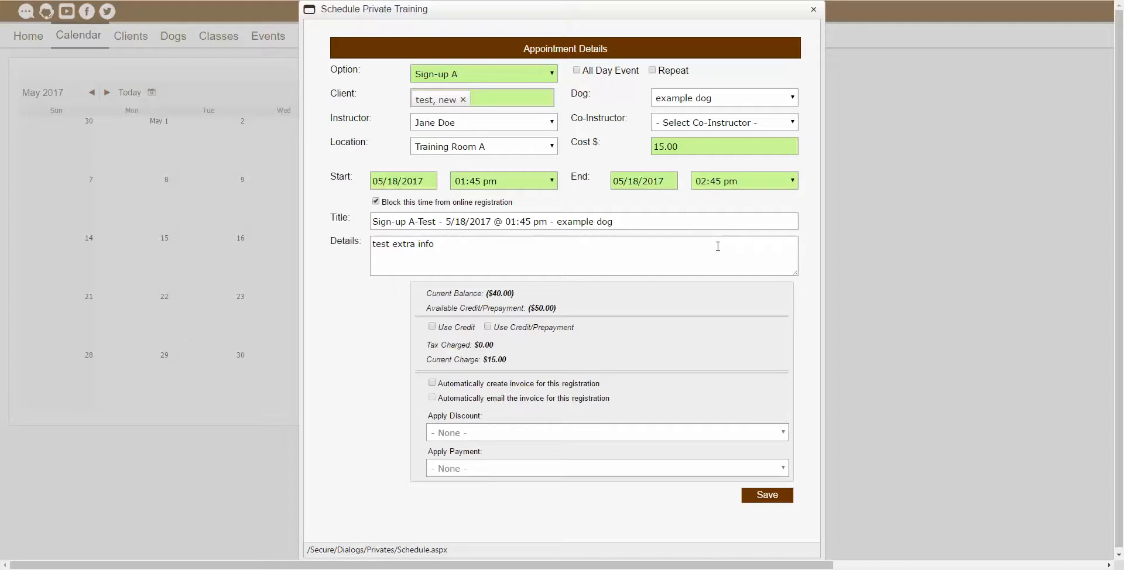
Make the appointment repeat weekly, recurring every 2 weeks
click(653, 70)
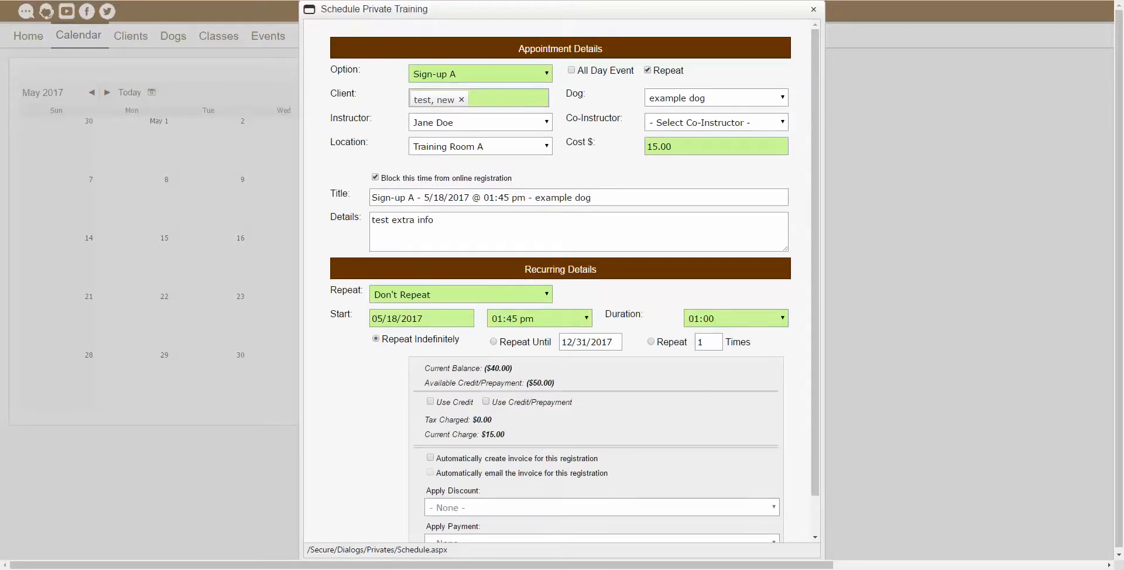
click(542, 299)
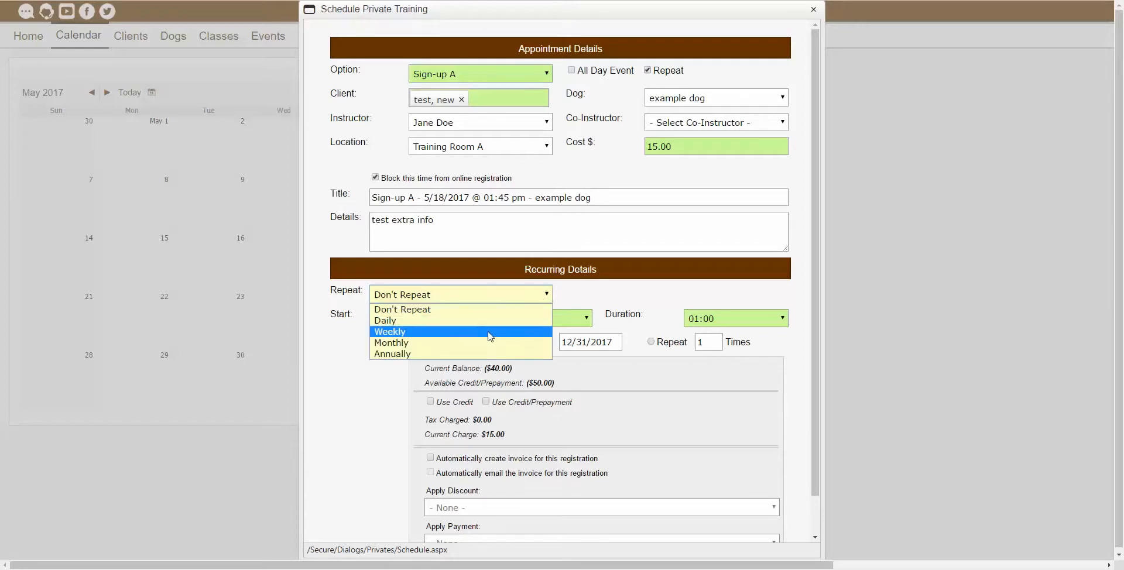
click(515, 300)
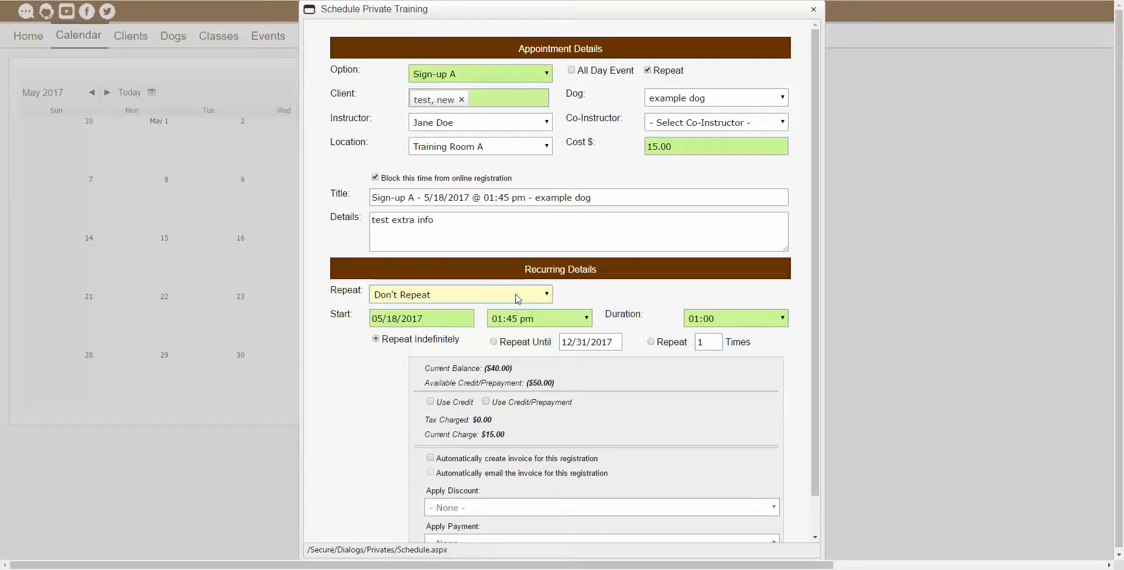
click(517, 300)
click(494, 328)
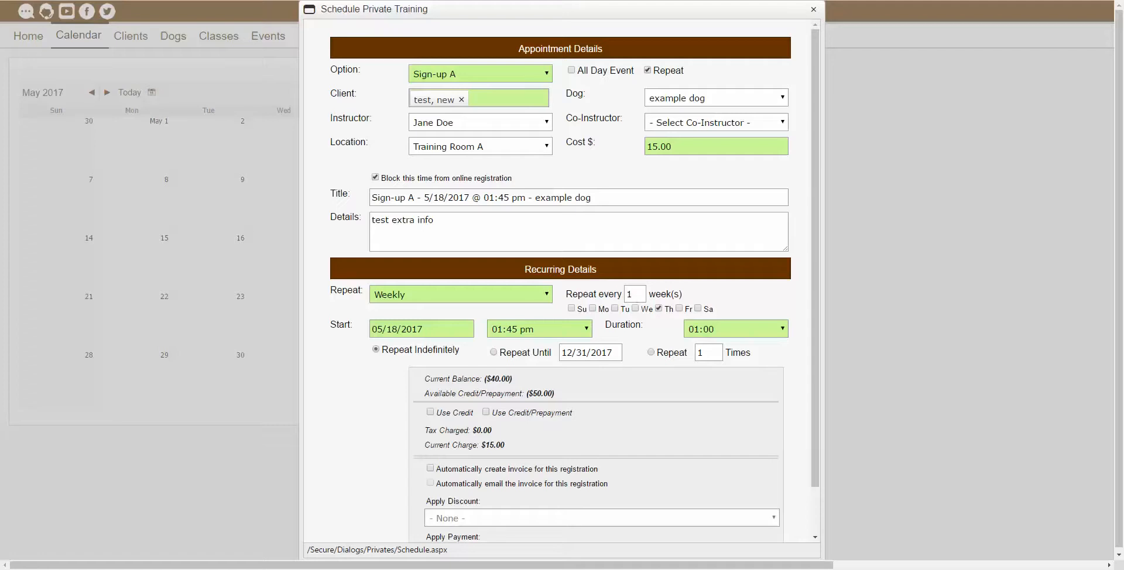
click(638, 295)
key(BackSpace)
text(2)
Look through the recurrence's start date, start time, duration and Repeat Until date choices
click(414, 336)
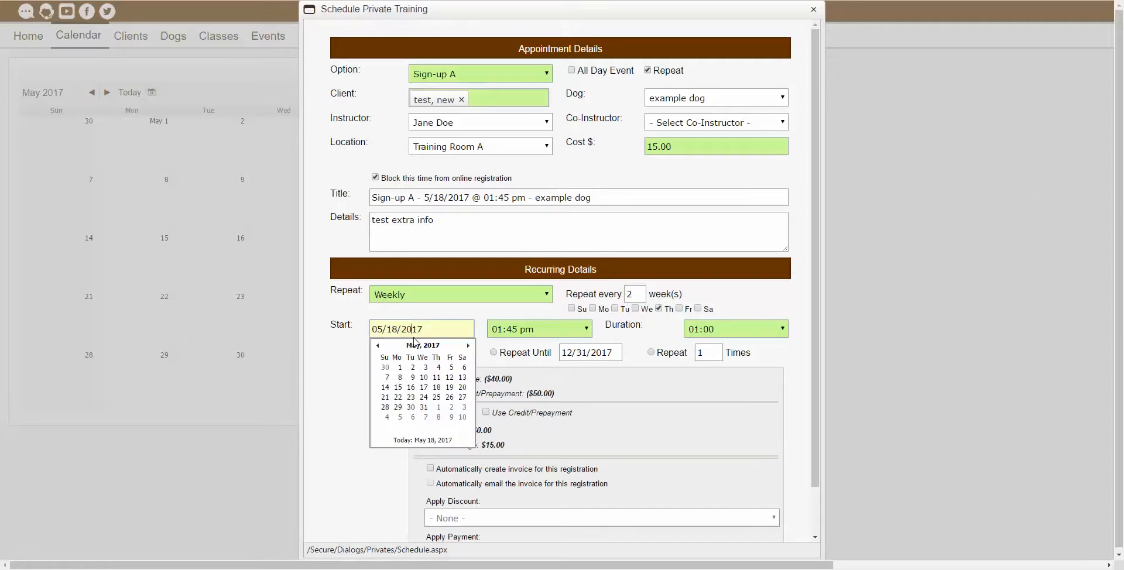
click(533, 335)
click(708, 335)
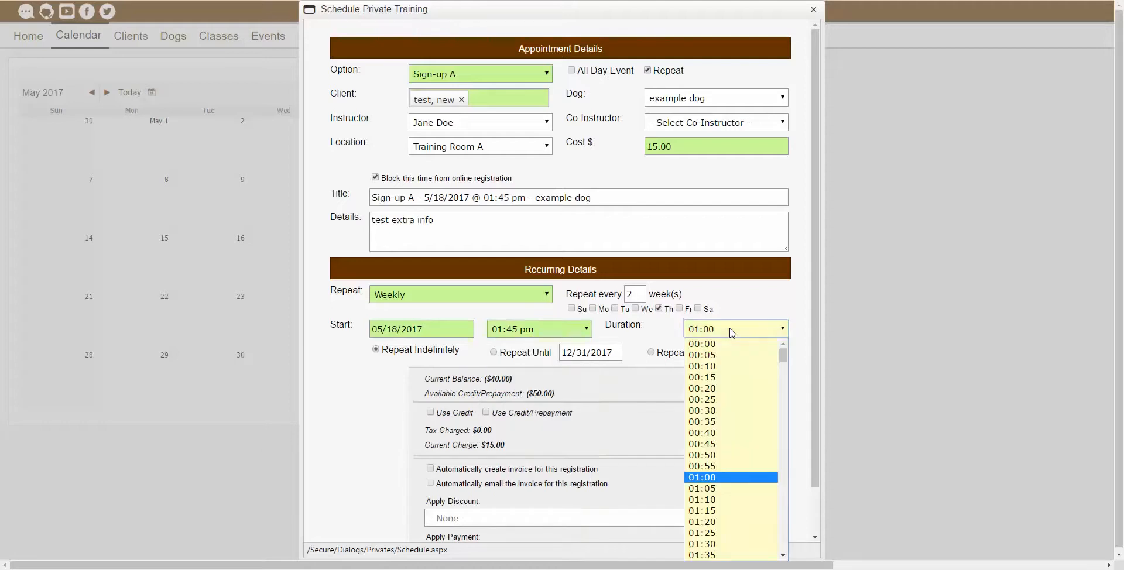
click(763, 313)
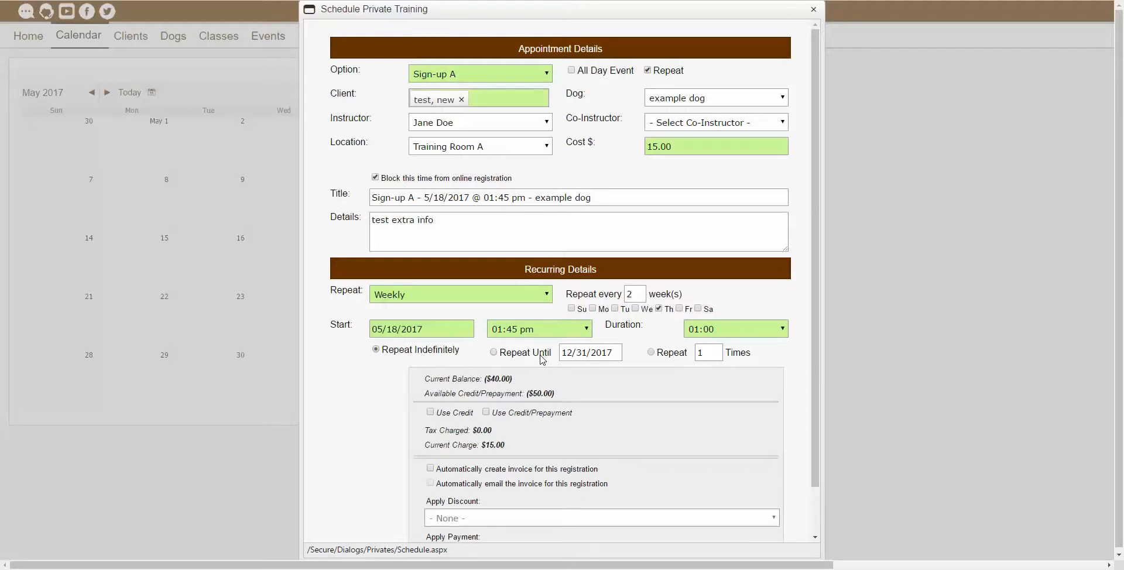
click(591, 353)
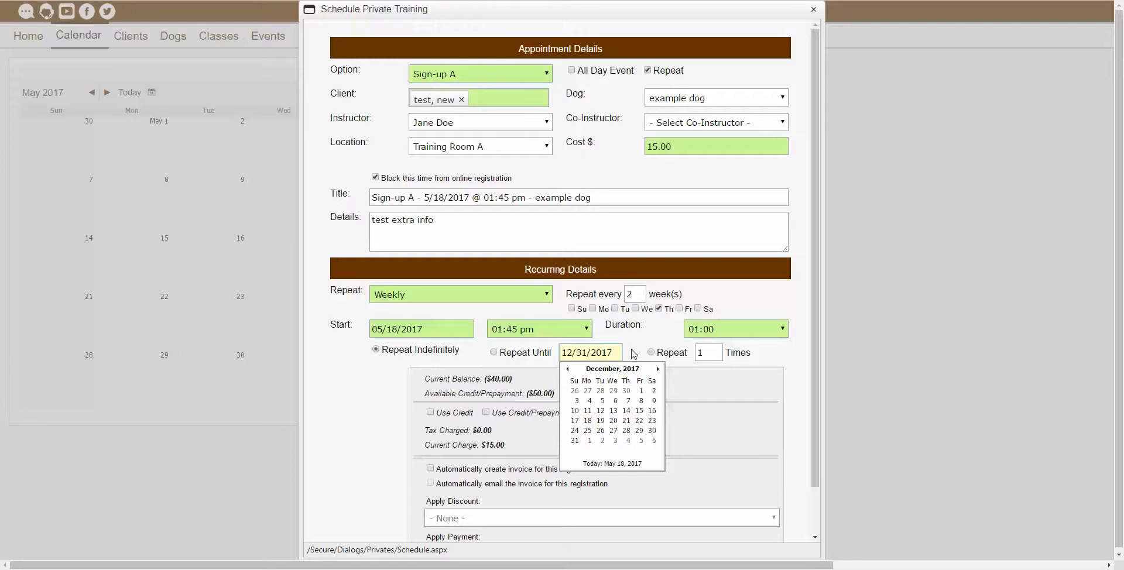
click(633, 353)
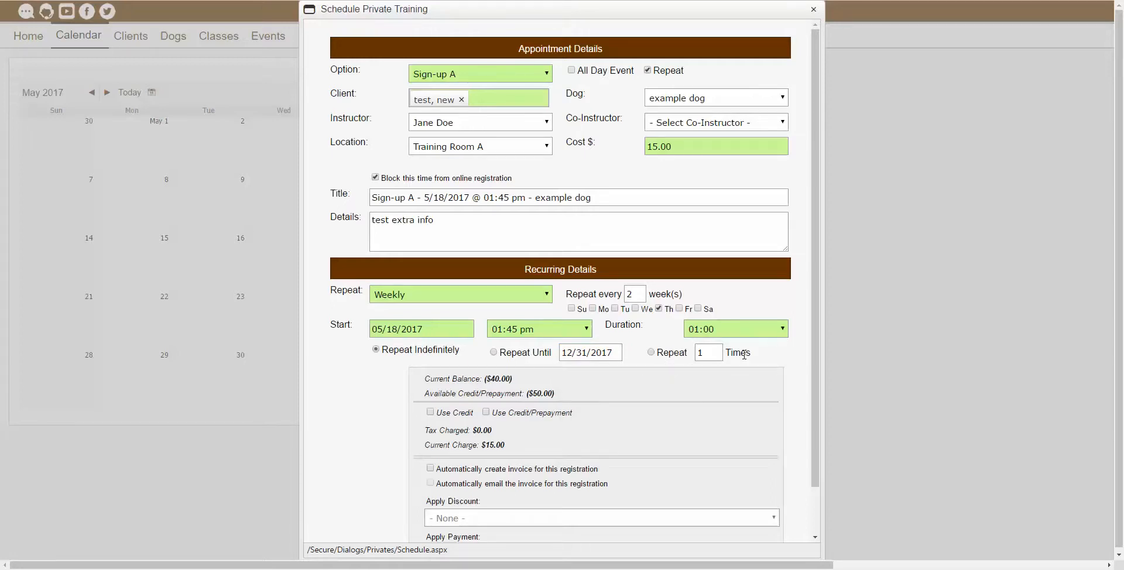
Limit the recurring appointment to repeat 3 times
click(711, 356)
click(651, 353)
click(712, 354)
key(BackSpace)
text(3)
Try the Use Credit option for the appointment's charge
scroll(712, 211, down, 2)
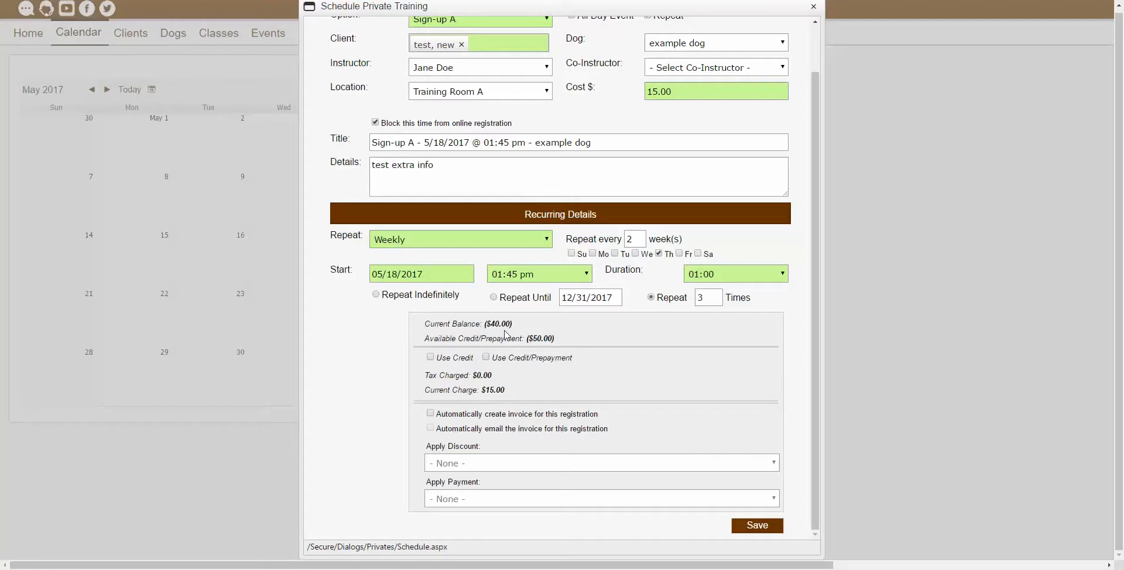
click(430, 358)
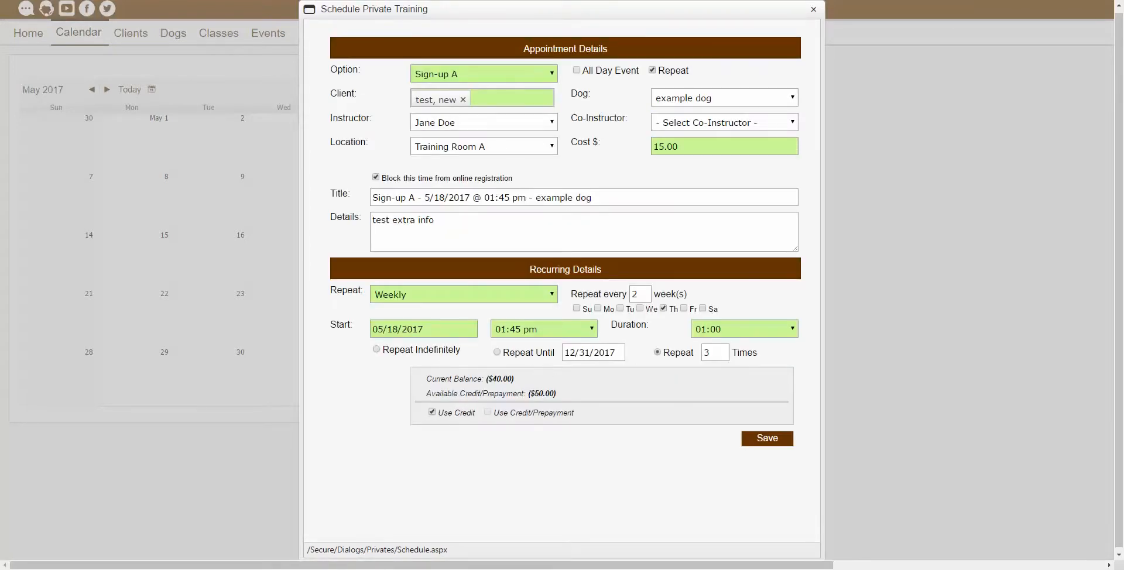
click(431, 413)
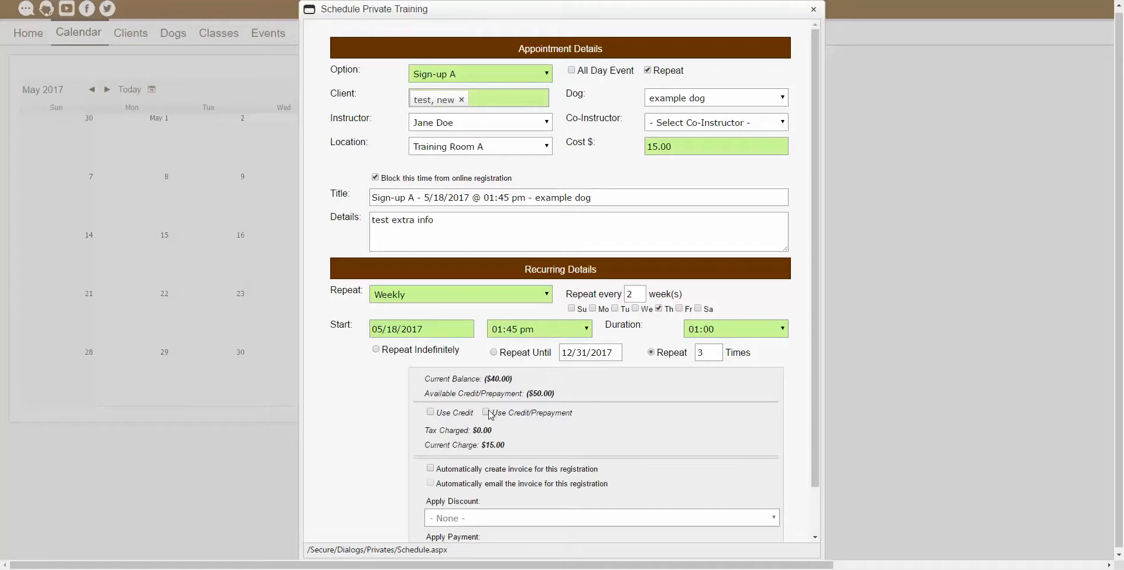
Enable Use Credit/Prepayment for the appointment and automatic invoice creation for this registration
click(488, 413)
click(431, 468)
Look through the discount and payment choices, trying Discover as the applied payment and resetting it to None
scroll(671, 366, down, 1)
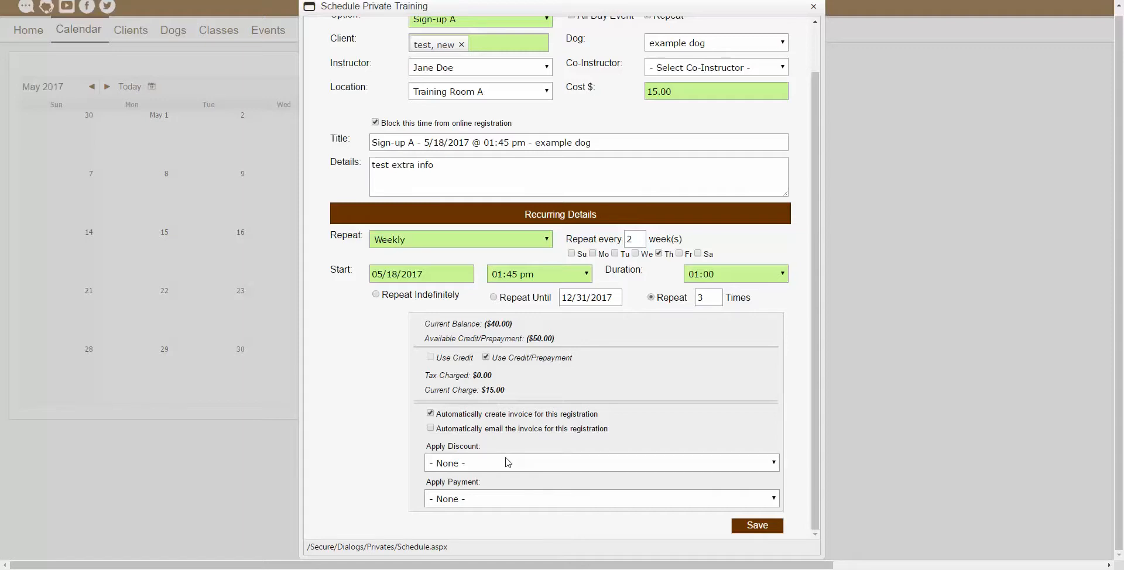
click(509, 464)
click(510, 465)
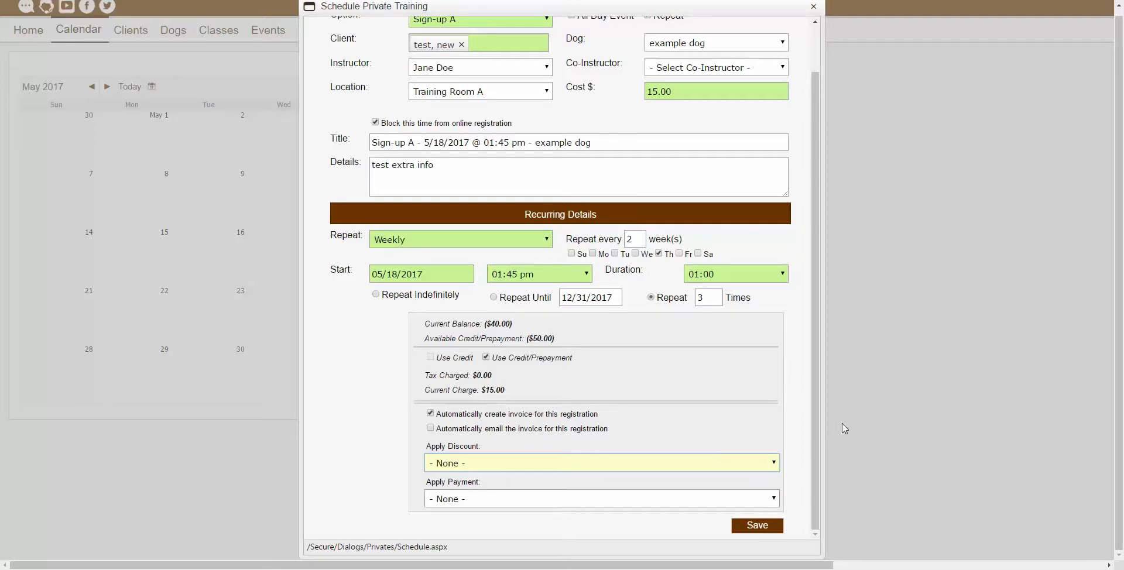
click(594, 507)
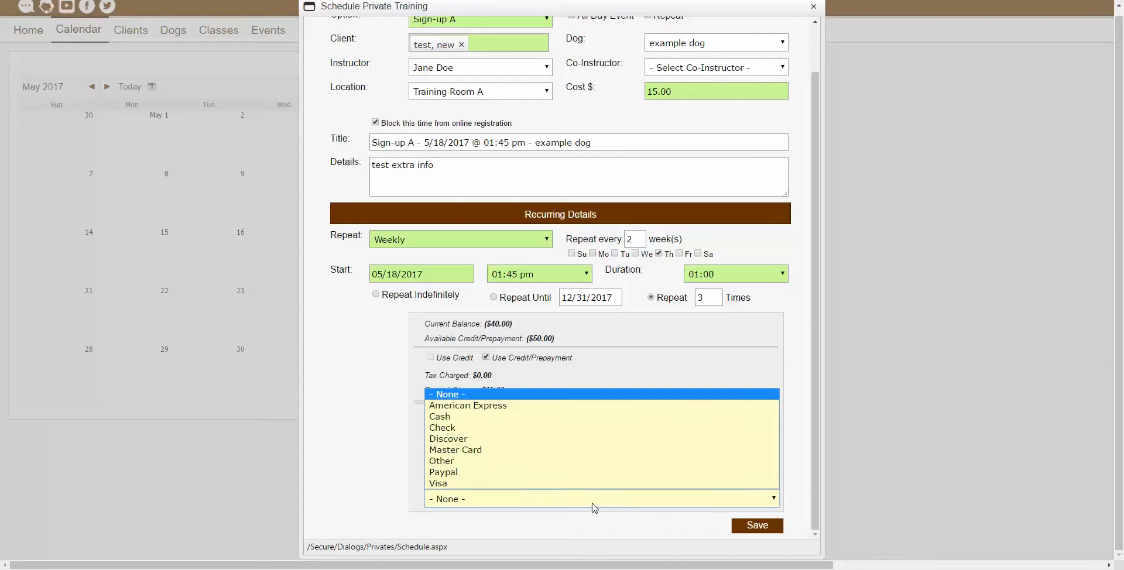
click(496, 438)
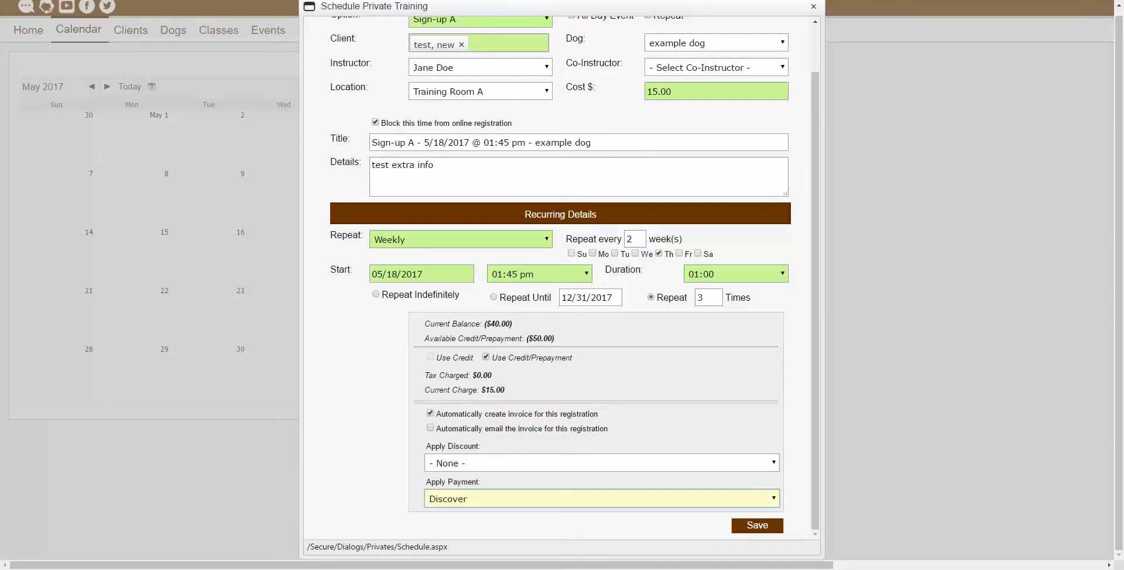
click(588, 499)
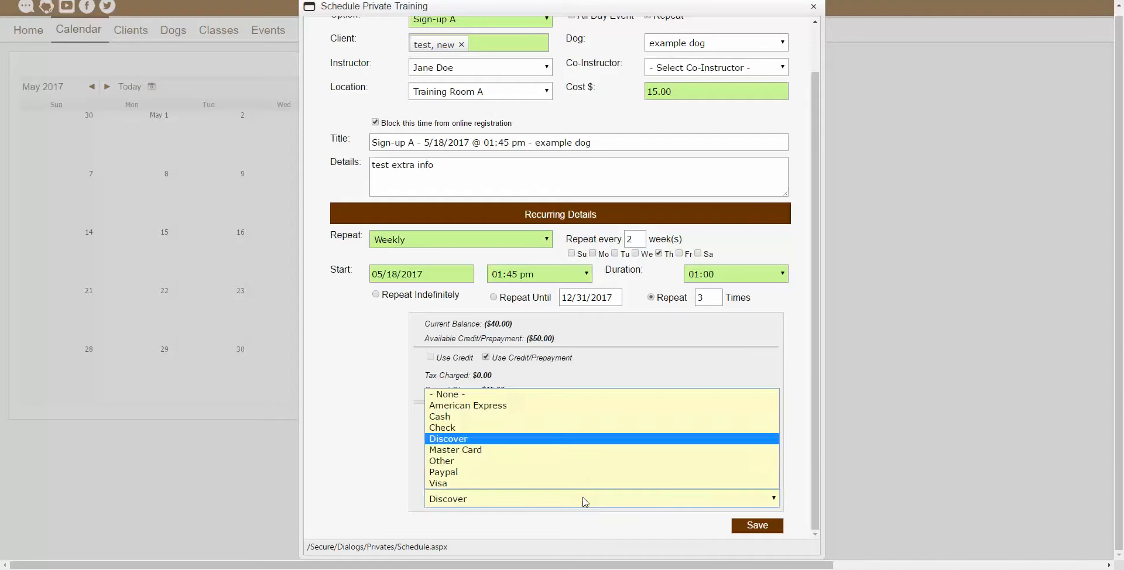
click(503, 394)
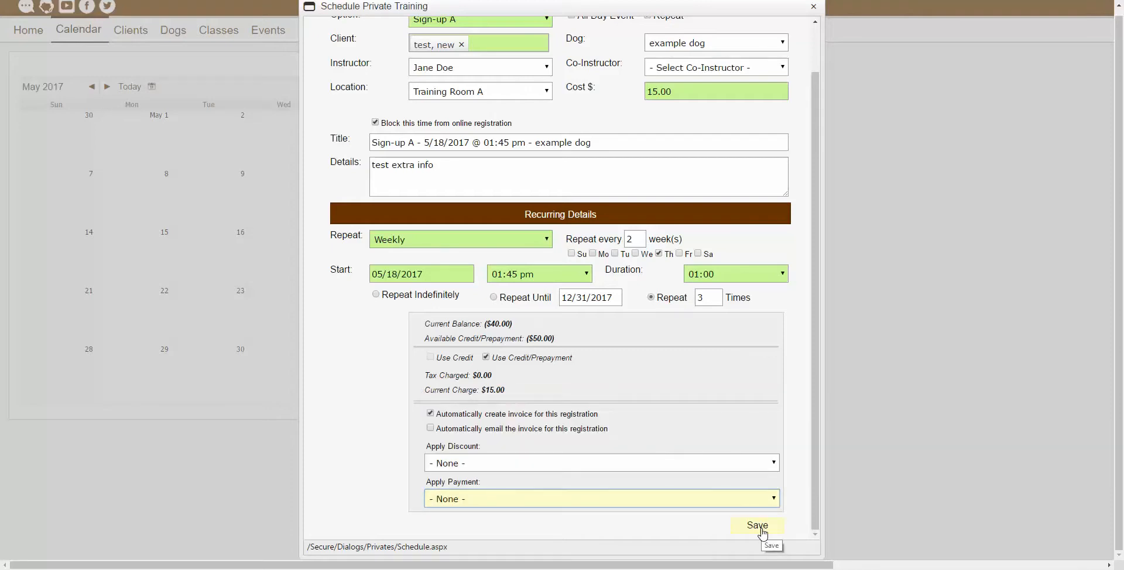
Save the recurring private appointment and view the May 18 Sign-up A entry's details in the calendar
click(758, 526)
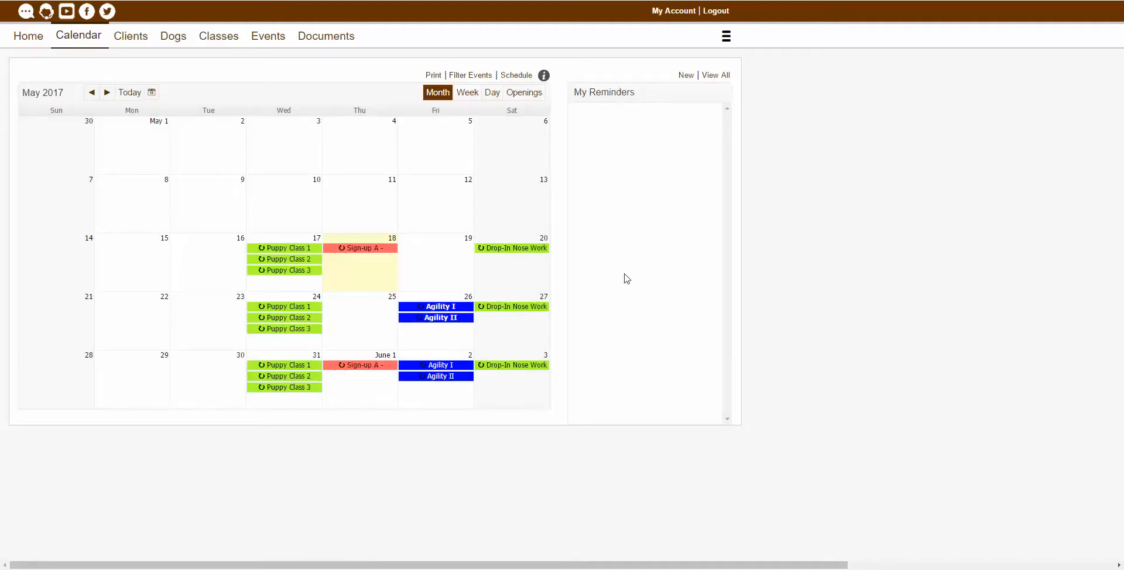
mouse_move(363, 254)
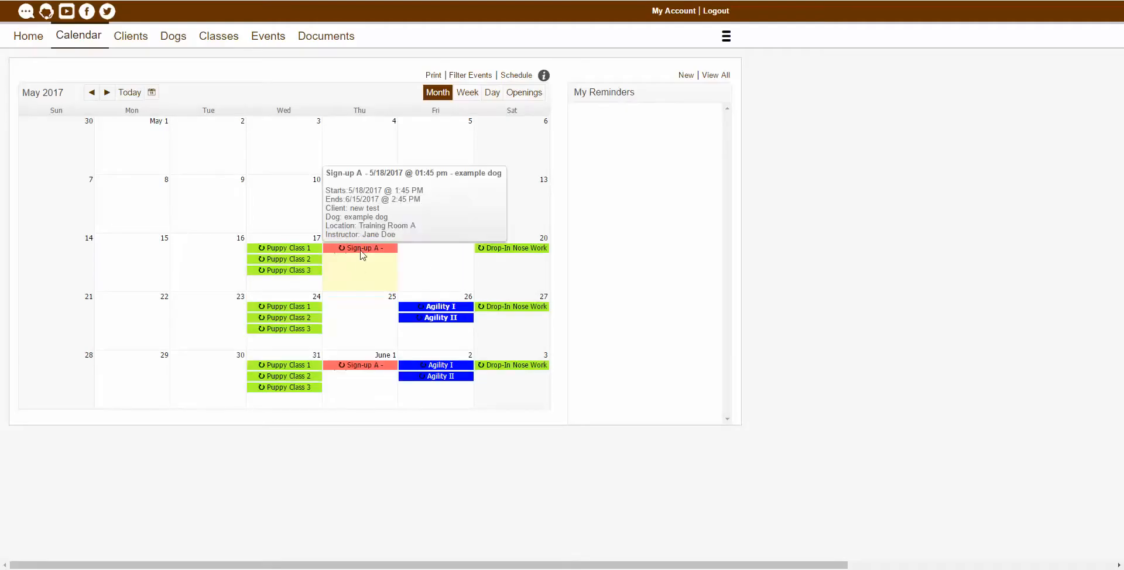